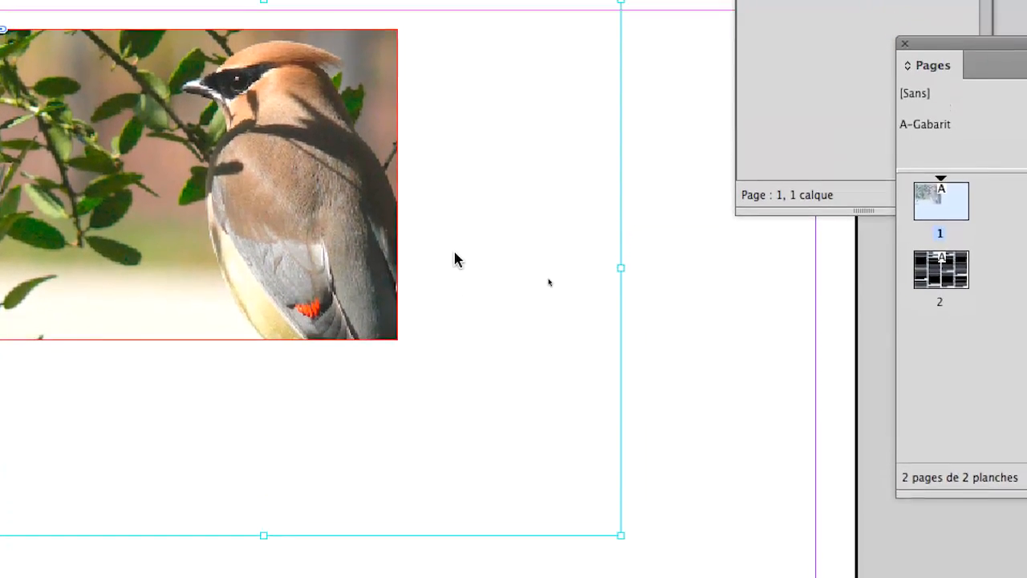
# - Select the bird photo's frame and its inner content in turn with the Selection tool, clearing the selection after each
pyautogui.click(461, 152)
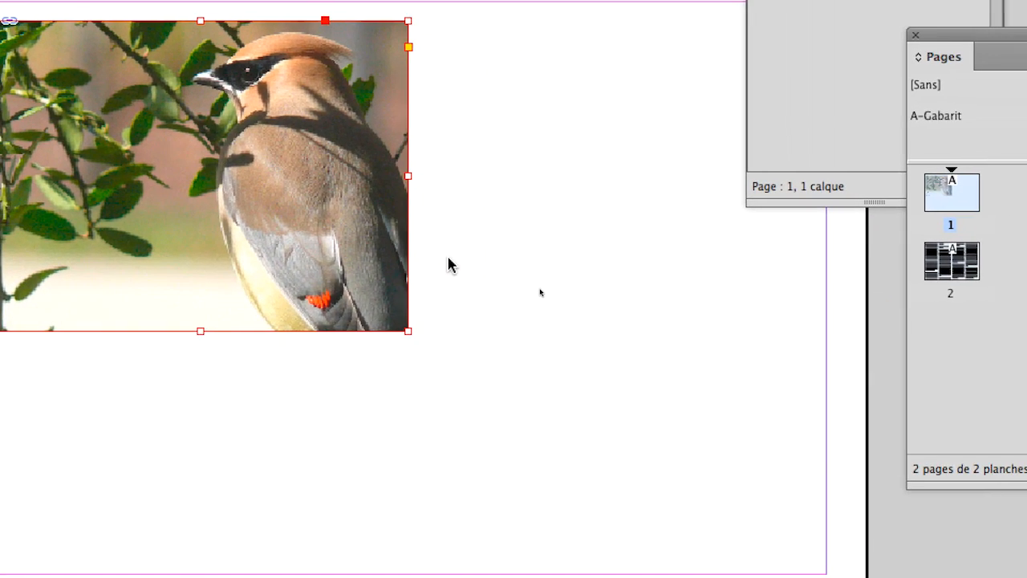
pyautogui.click(640, 286)
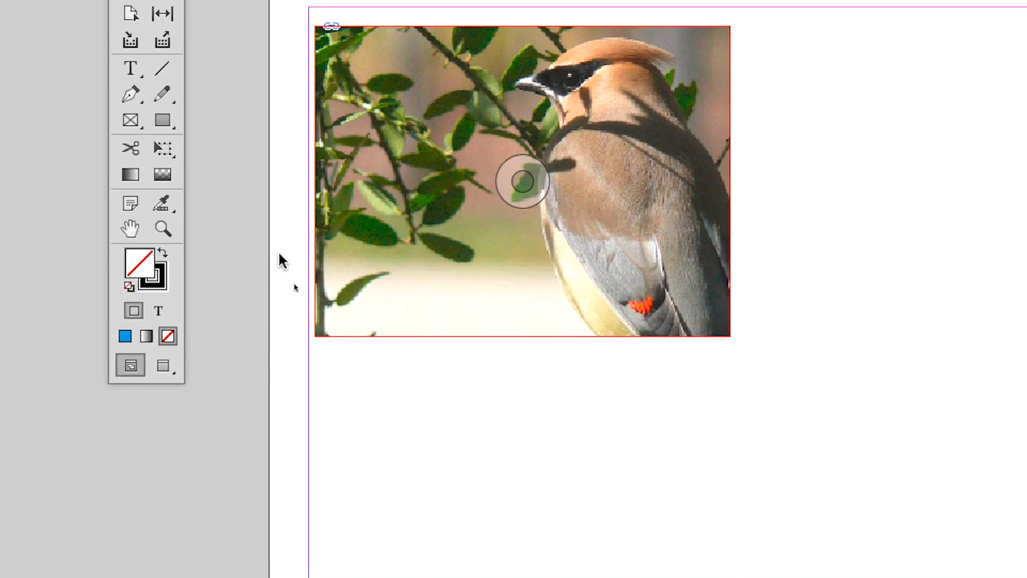
pyautogui.click(163, 147)
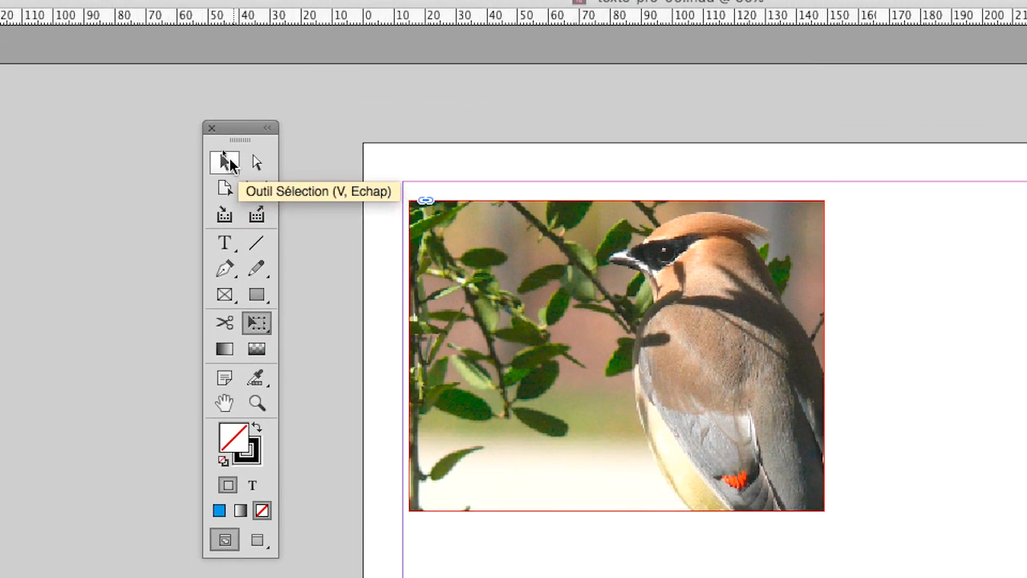
pyautogui.click(209, 81)
pyautogui.click(473, 190)
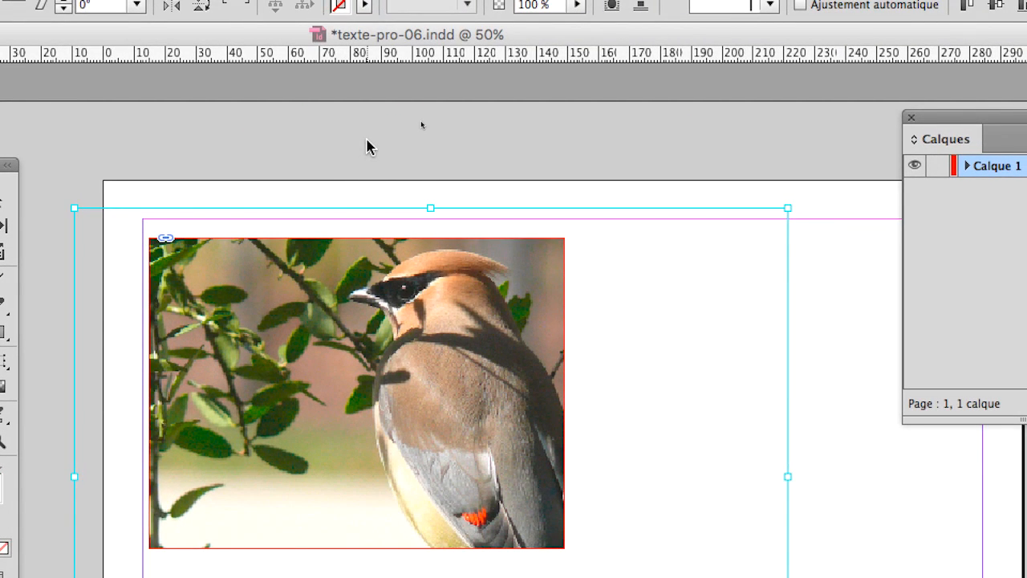
pyautogui.click(367, 146)
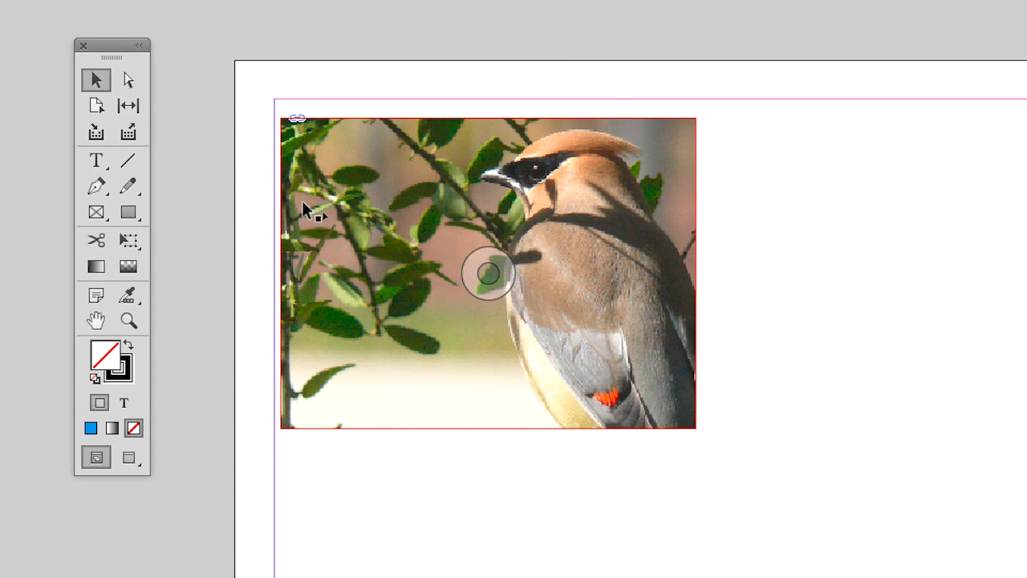
# - Move the bird photo and its frame down and to the right on page 1 with the Selection tool
pyautogui.click(302, 200)
pyautogui.moveTo(305, 203); pyautogui.dragTo(344, 262)
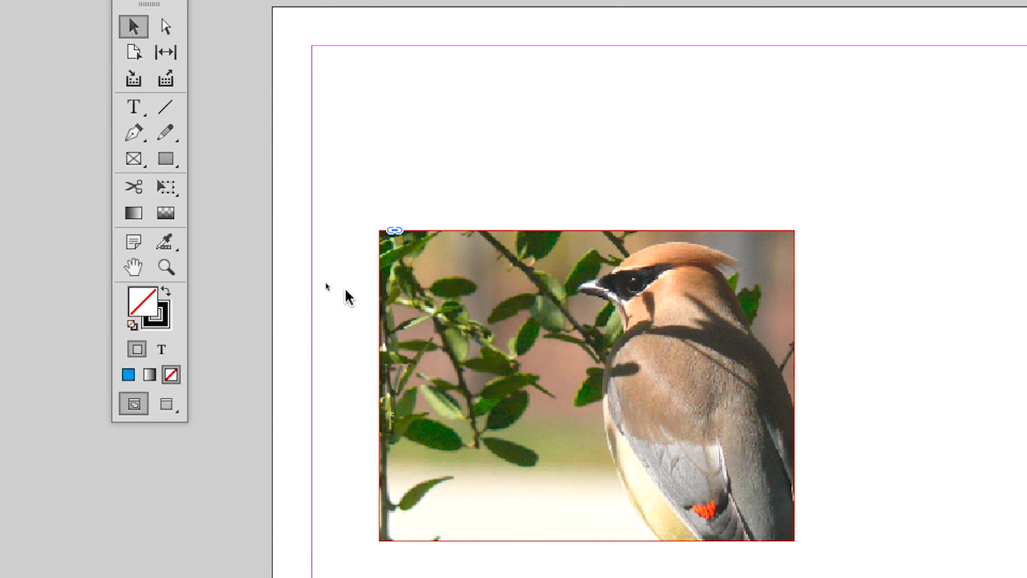
# - Move the Layers panel off the photo and scale the photo with its frame using Free Transform, to about 151 mm by 113 mm
pyautogui.click(365, 299)
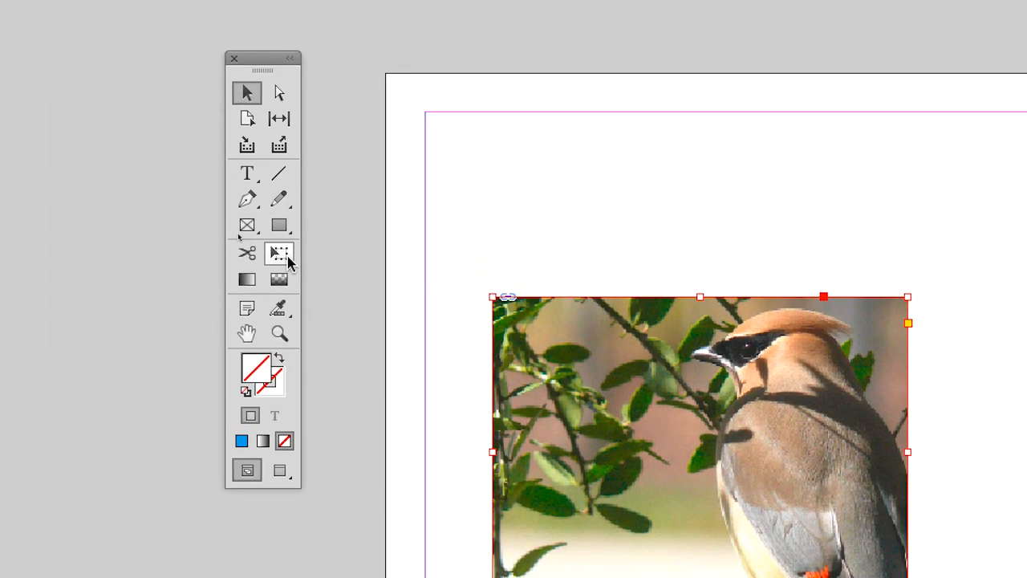
pyautogui.click(288, 257)
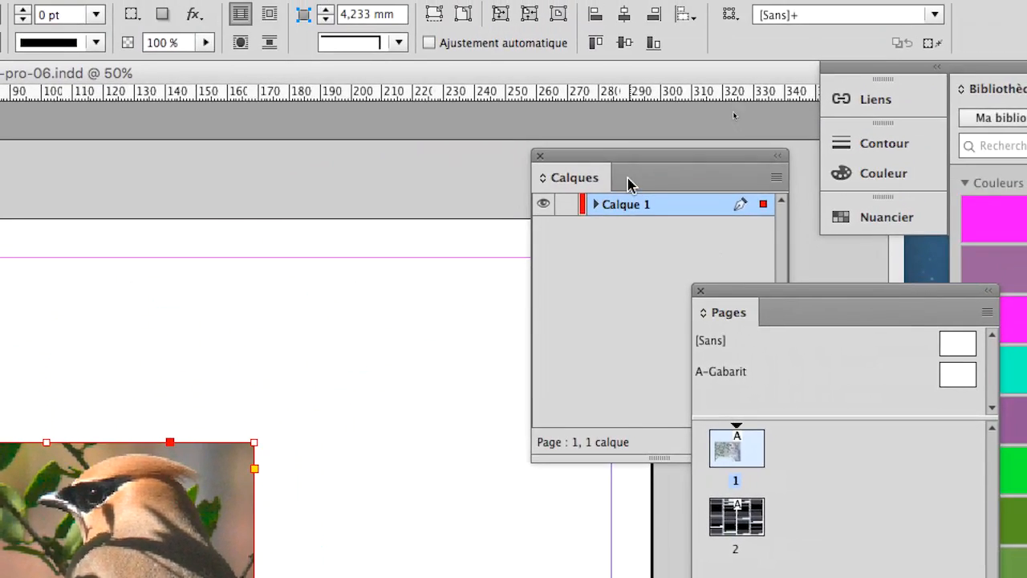
pyautogui.moveTo(563, 186); pyautogui.dragTo(448, 340)
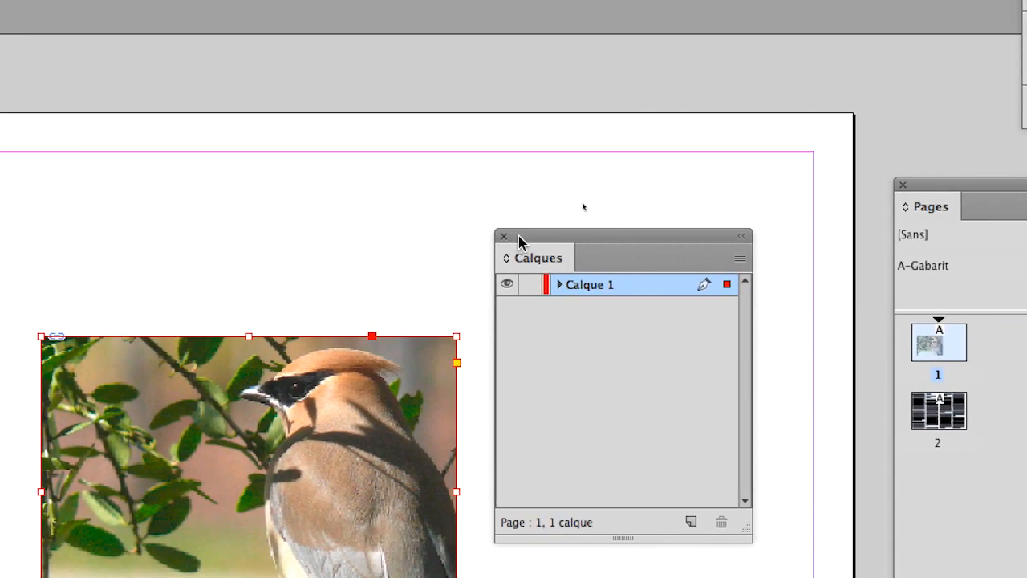
pyautogui.moveTo(984, 197); pyautogui.dragTo(590, 290)
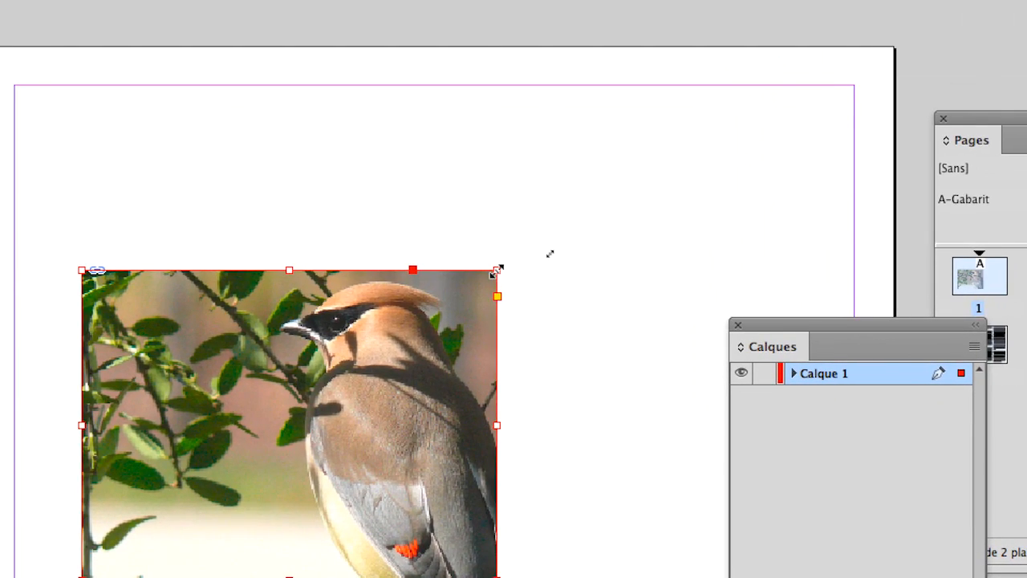
pyautogui.moveTo(497, 271); pyautogui.dragTo(381, 364)
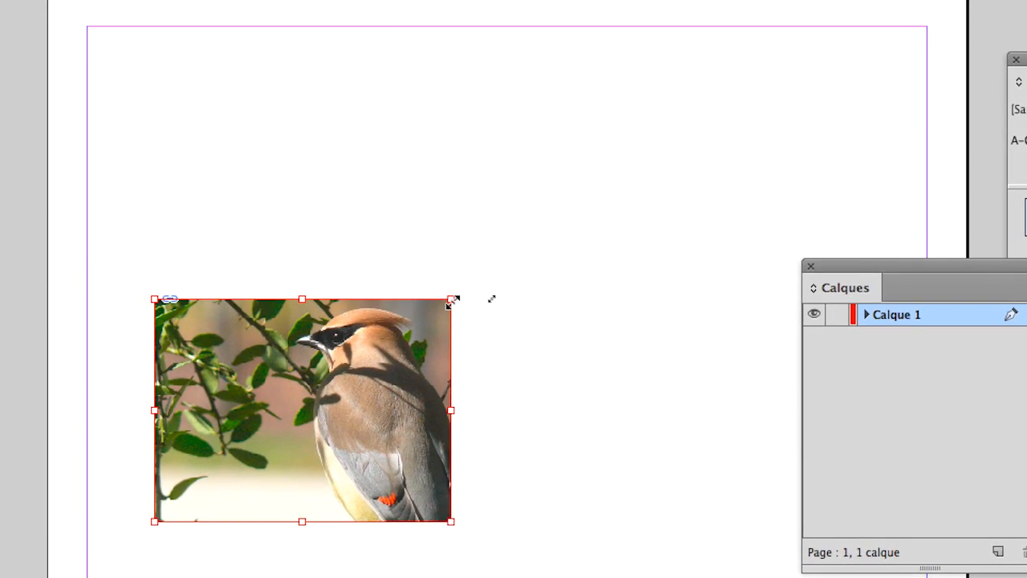
pyautogui.moveTo(452, 300); pyautogui.dragTo(707, 108)
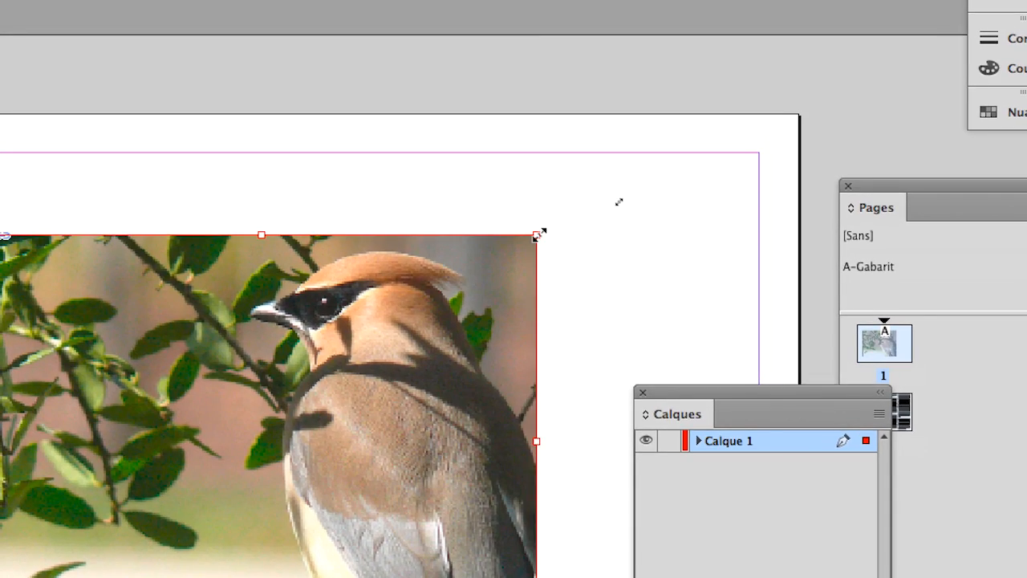
pyautogui.moveTo(539, 235); pyautogui.dragTo(357, 370)
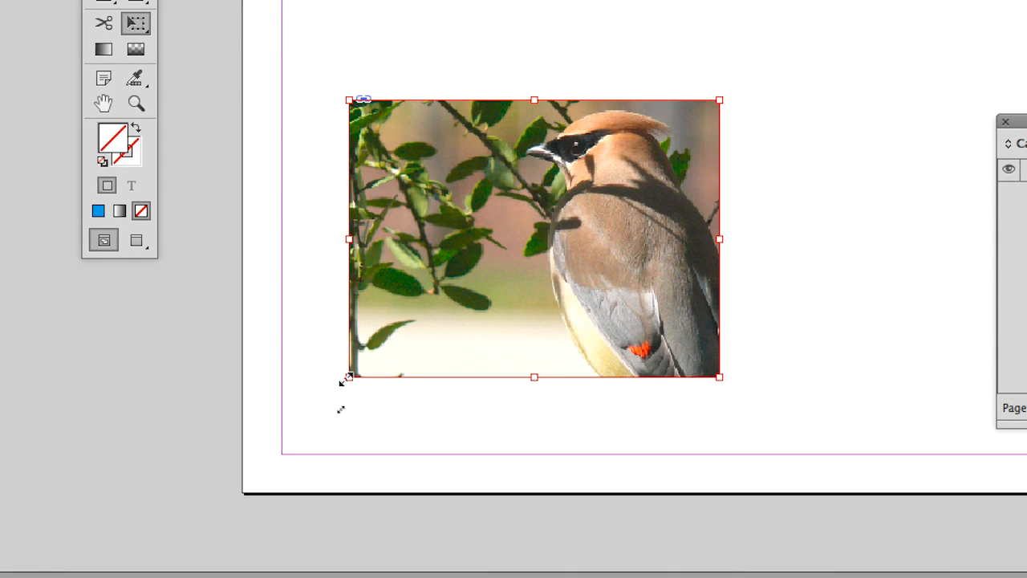
pyautogui.moveTo(344, 381)
pyautogui.mouseDown()
pyautogui.moveTo(410, 340)
pyautogui.moveTo(328, 390)
pyautogui.mouseUp()
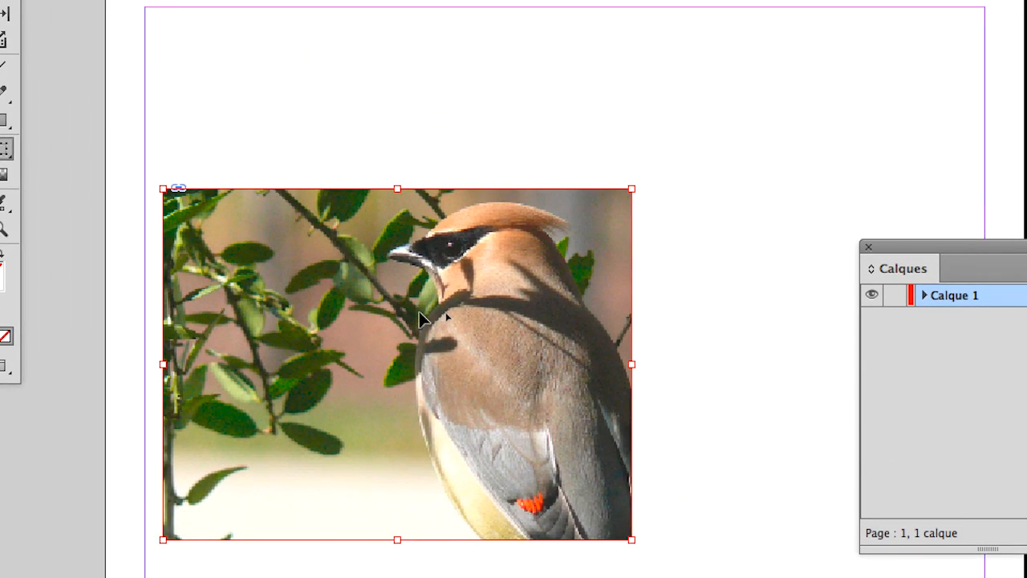
# - Set the document's display performance to high quality (Affichage de qualité supérieure)
pyautogui.scroll(2, 419, 311)
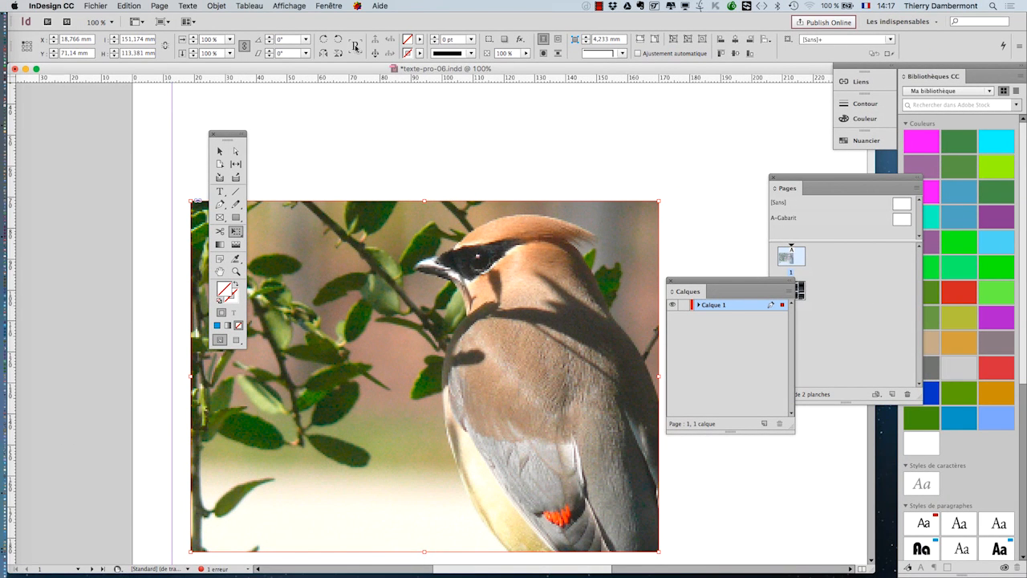
pyautogui.click(302, 5)
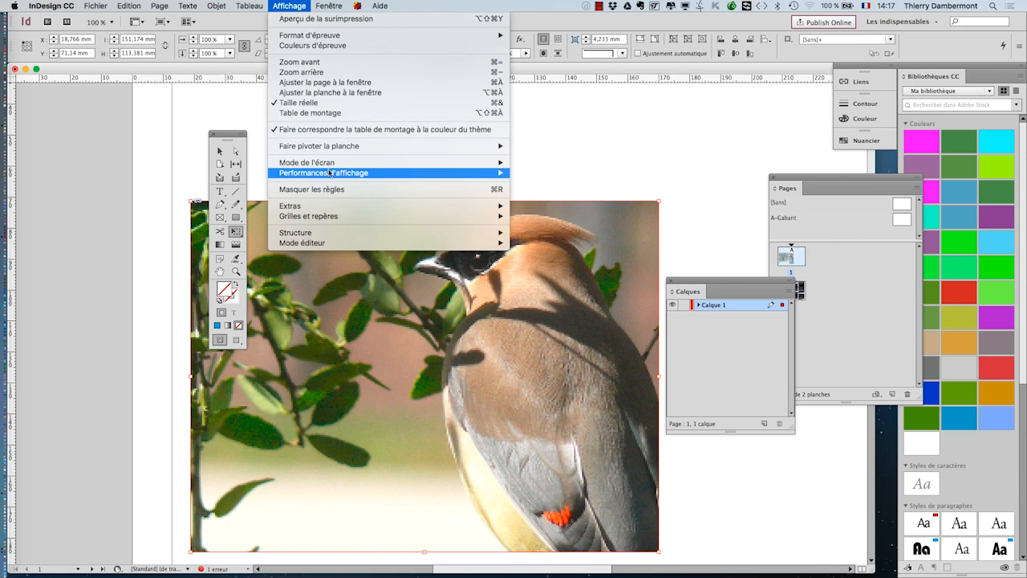
pyautogui.moveTo(329, 175)
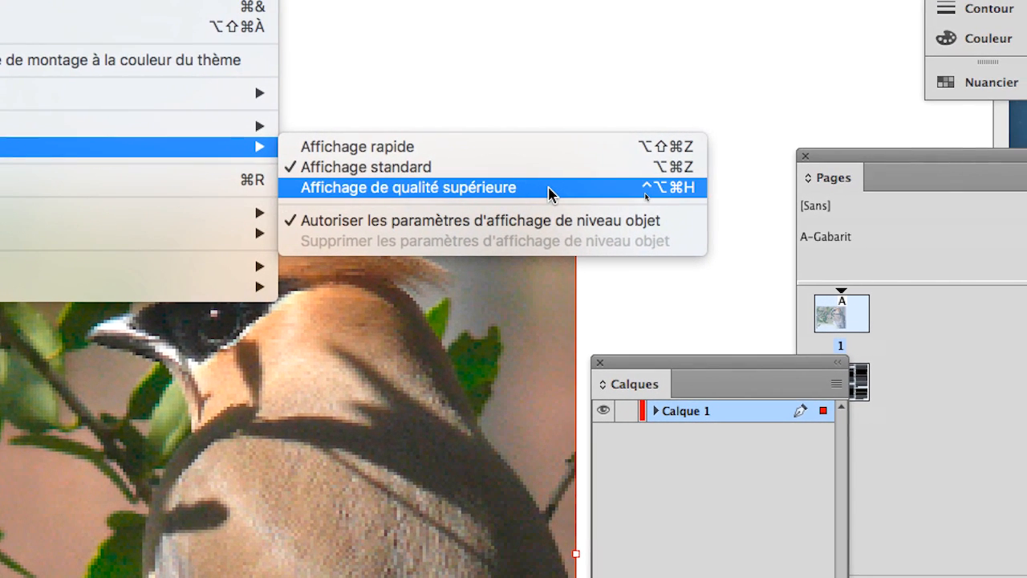
pyautogui.click(550, 187)
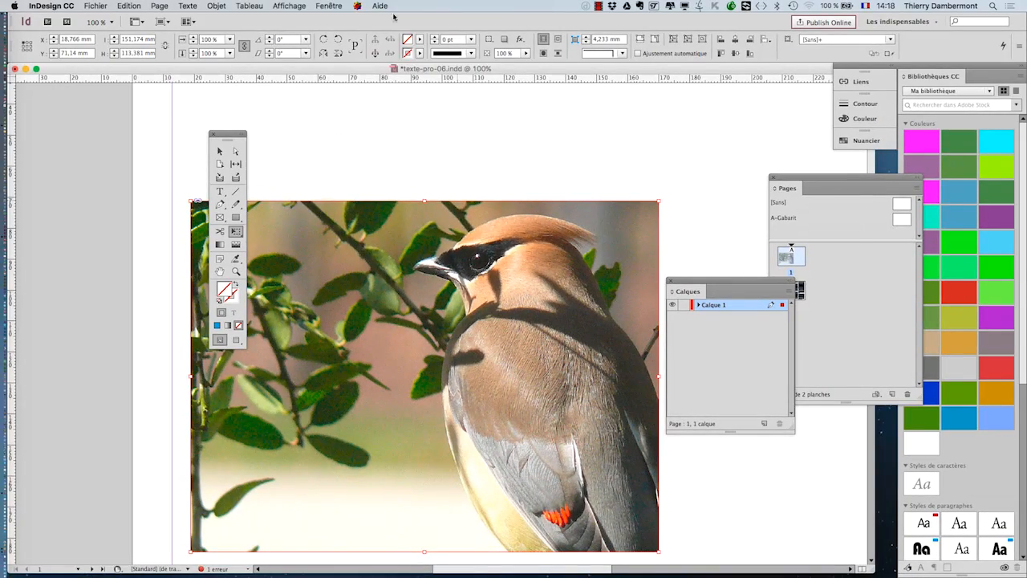
pyautogui.click(289, 5)
pyautogui.moveTo(321, 178)
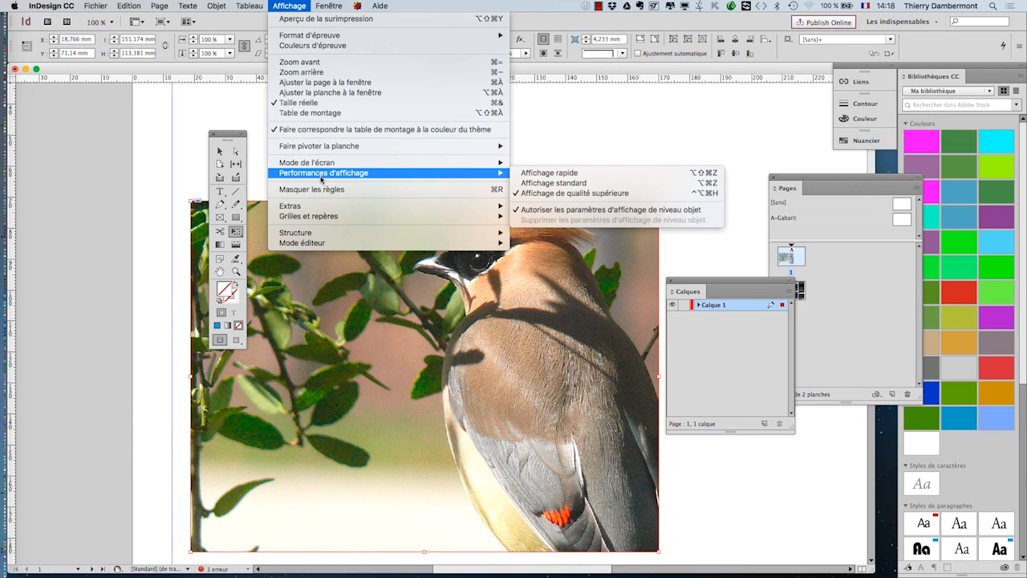
pyautogui.click(551, 193)
# - Move the floating Tools panel onto the empty pasteboard, clear of the bird photo
pyautogui.press('super+minus')
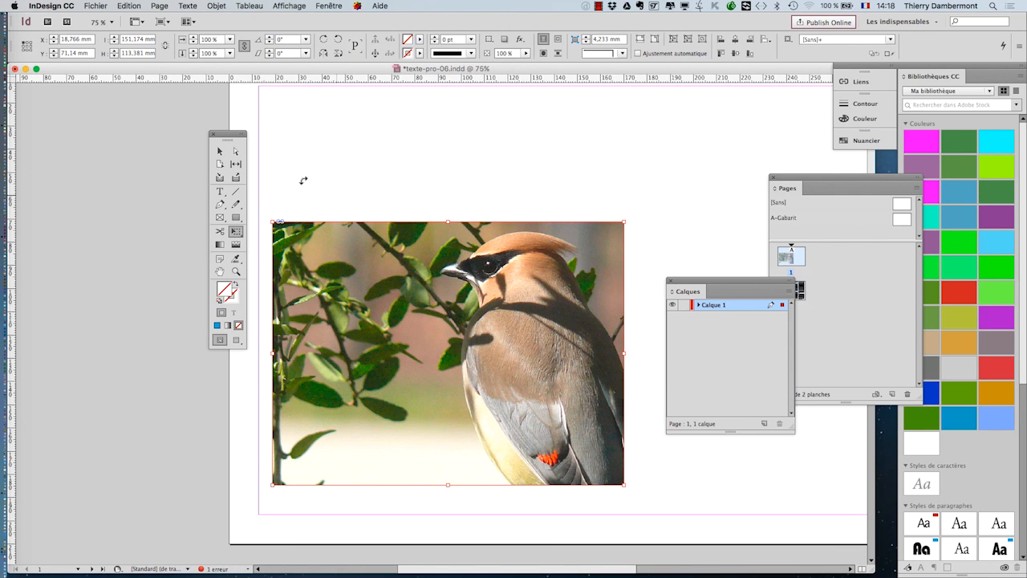
pyautogui.moveTo(228, 142); pyautogui.dragTo(162, 158)
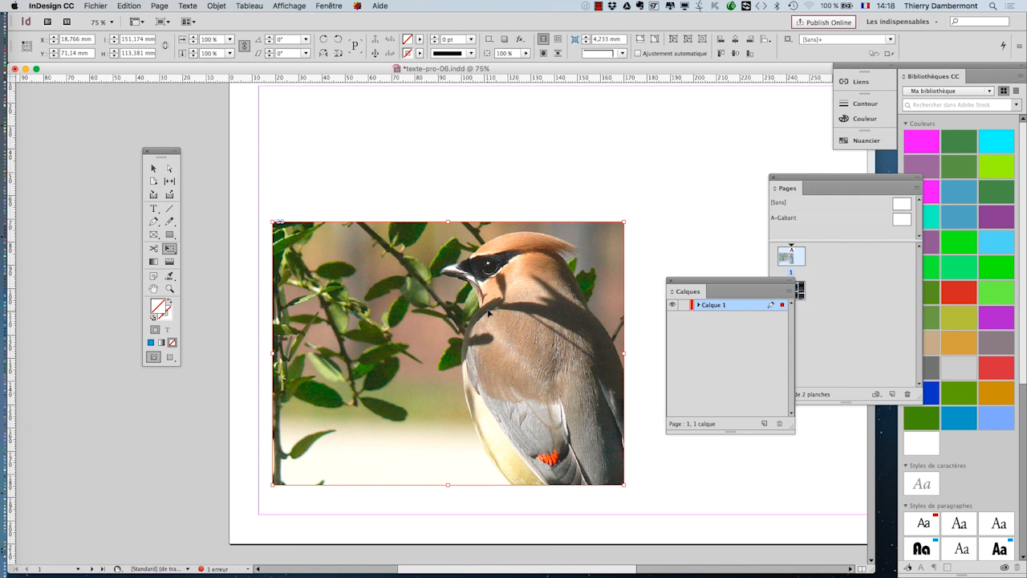
pyautogui.scroll(-4, 488, 311)
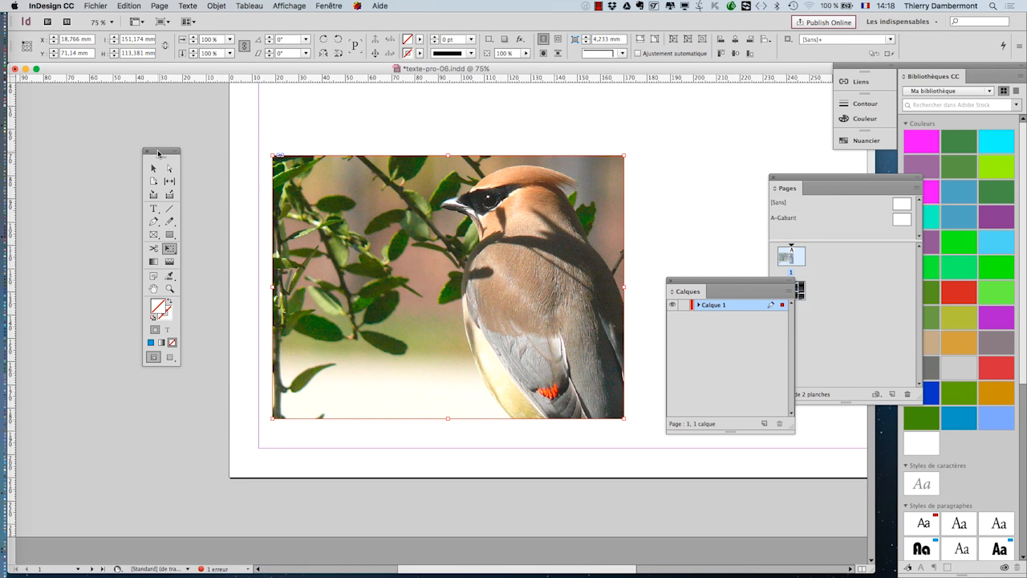
pyautogui.moveTo(158, 153); pyautogui.dragTo(89, 129)
# - With Free Transform, shrink the photo from its lower-left corner to about 125 mm by 94 mm and enlarge it from its upper-right corner
pyautogui.moveTo(469, 285); pyautogui.dragTo(342, 257)
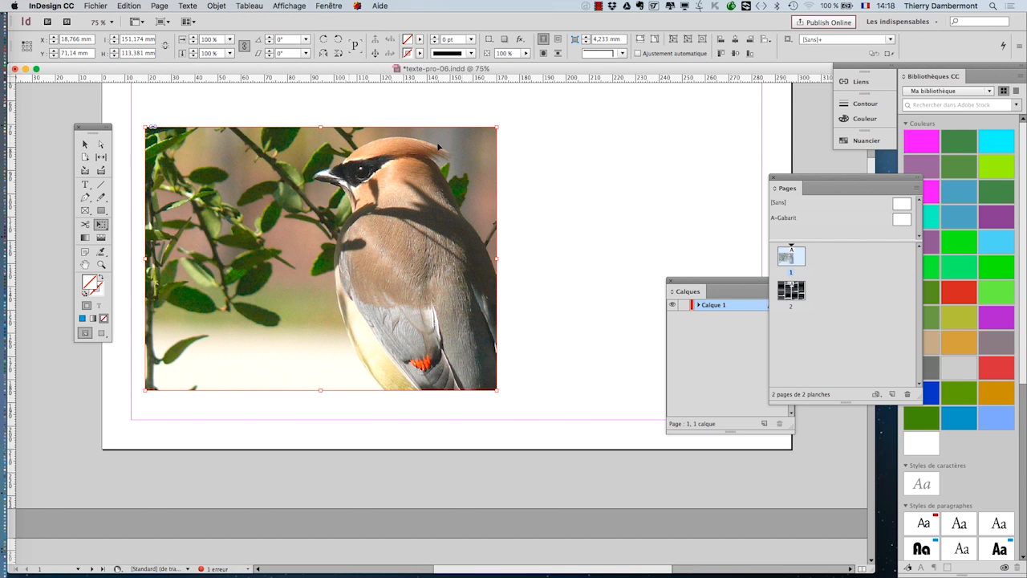
pyautogui.scroll(-1, 401, 334)
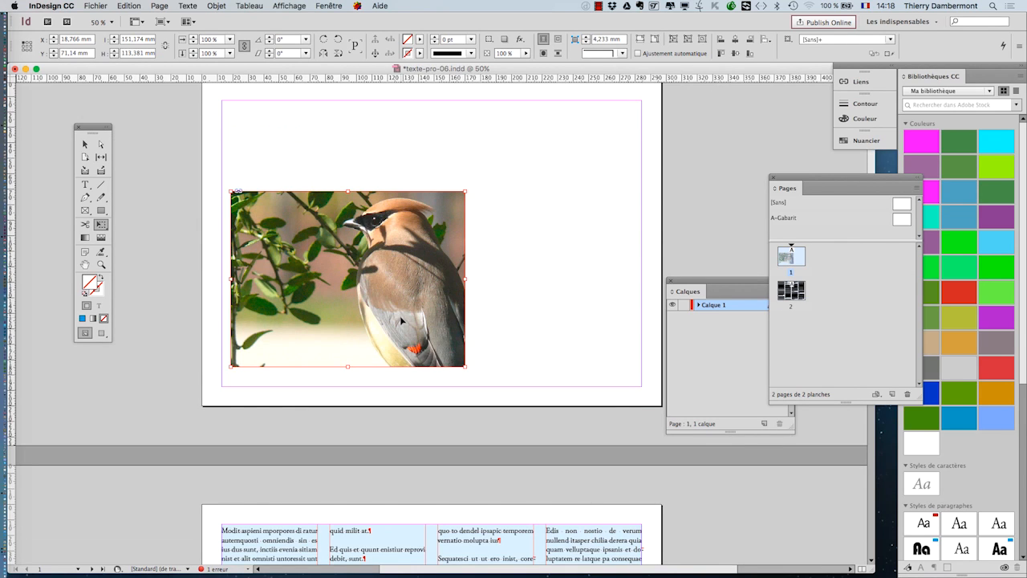
pyautogui.scroll(1, 357, 291)
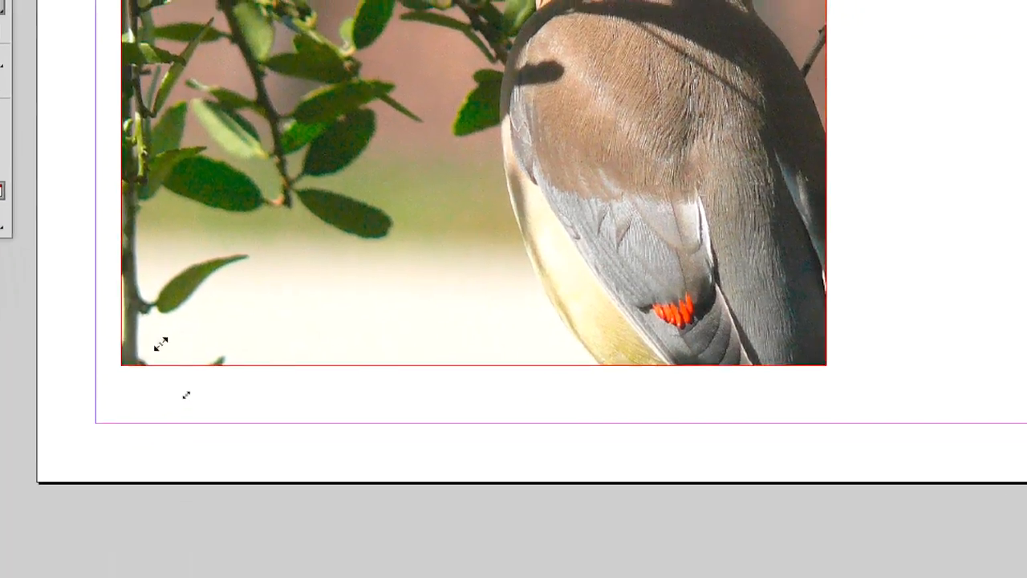
pyautogui.moveTo(143, 366); pyautogui.dragTo(232, 299)
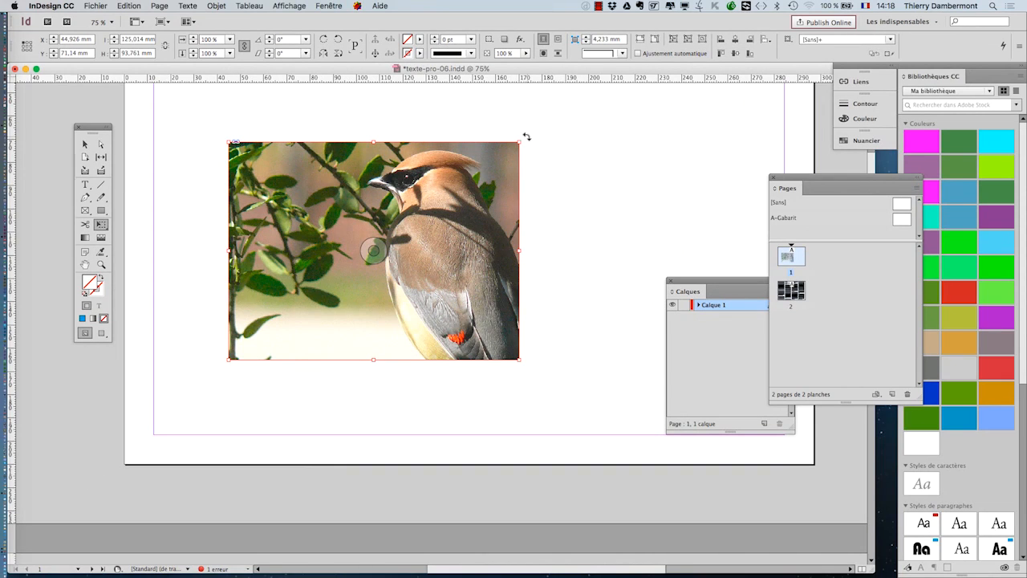
pyautogui.moveTo(520, 143); pyautogui.dragTo(566, 118)
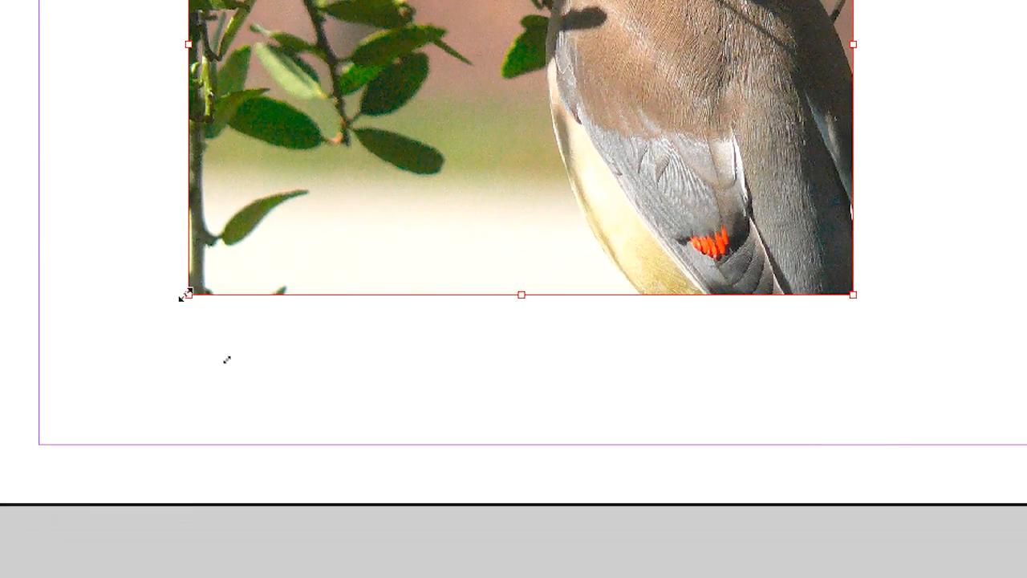
# - Crop the photo's lower and left sides with the Selection tool, reducing the frame to about 87 mm wide and 93 mm high
pyautogui.moveTo(230, 314); pyautogui.dragTo(350, 244)
pyautogui.moveTo(228, 271); pyautogui.dragTo(227, 270)
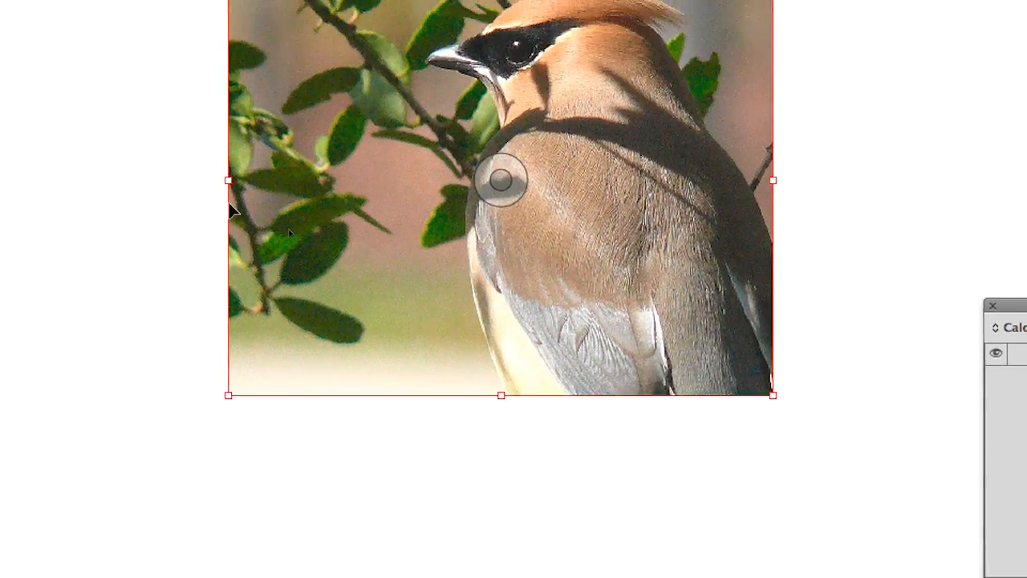
pyautogui.moveTo(229, 200); pyautogui.dragTo(335, 202)
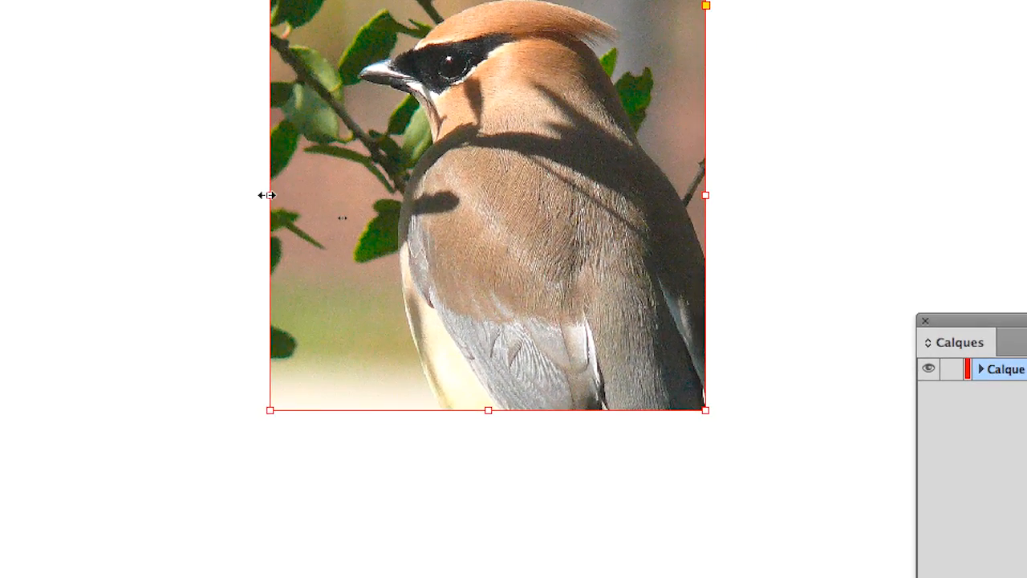
pyautogui.moveTo(268, 196)
pyautogui.mouseDown()
pyautogui.moveTo(300, 197)
pyautogui.moveTo(280, 195)
pyautogui.mouseUp()
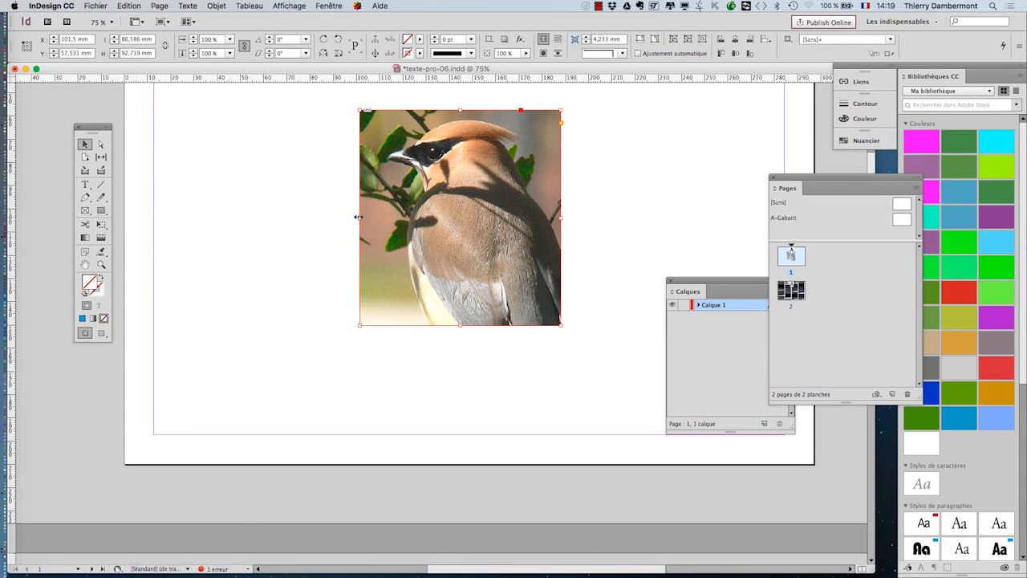
# - Select the photo content inside the cropped frame, clear the selection, and select the content again with Free Transform
pyautogui.scroll(-2, 358, 216)
pyautogui.moveTo(343, 212); pyautogui.dragTo(287, 265)
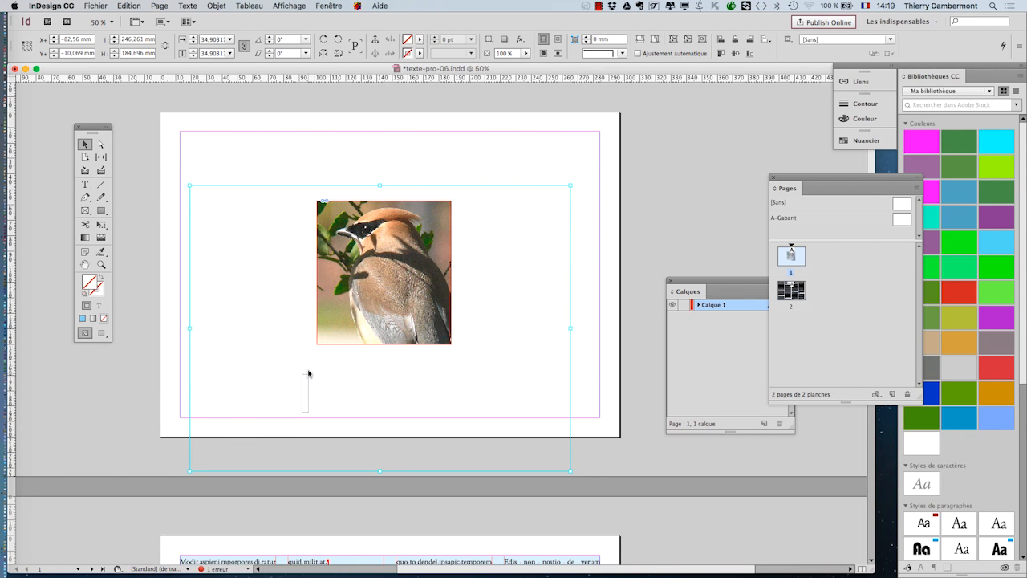
pyautogui.press('Delete')
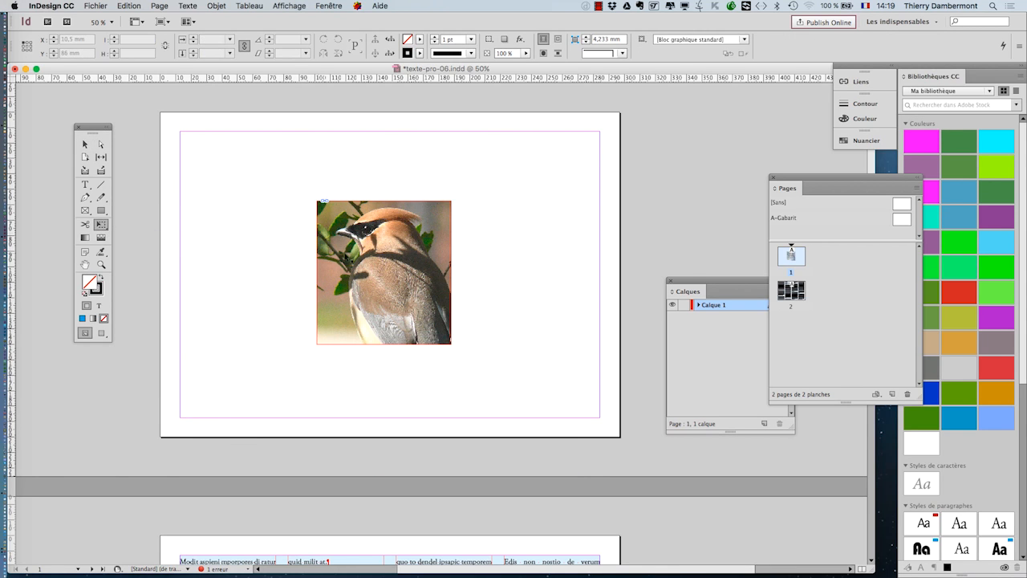
pyautogui.hotkey('ctrl', 'z')
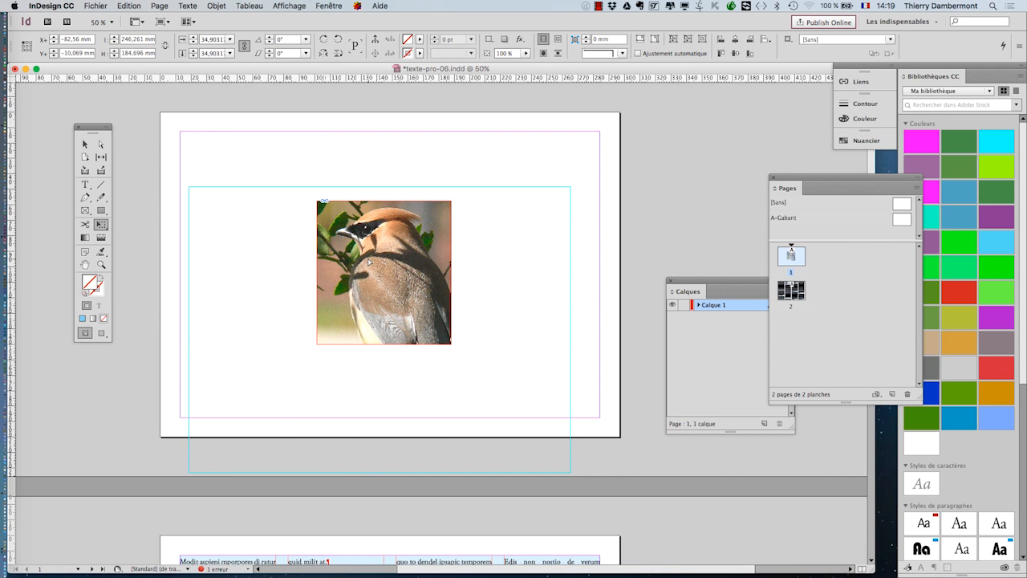
# - Reposition the photo content within its frame and adjust the frame's left and right sides with the Selection tool to about 111 mm wide
pyautogui.moveTo(369, 262); pyautogui.dragTo(338, 188)
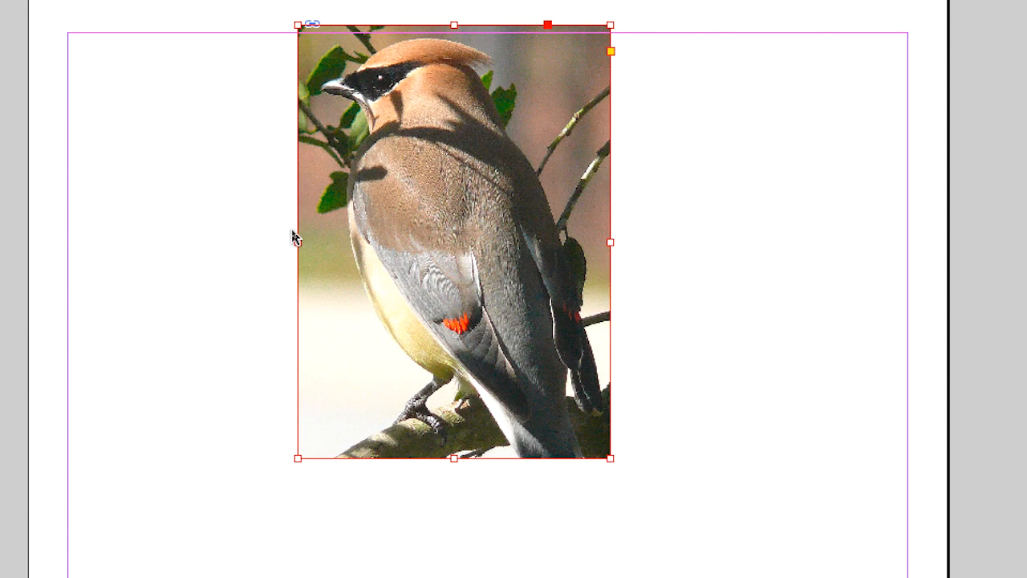
pyautogui.moveTo(294, 235); pyautogui.dragTo(121, 243)
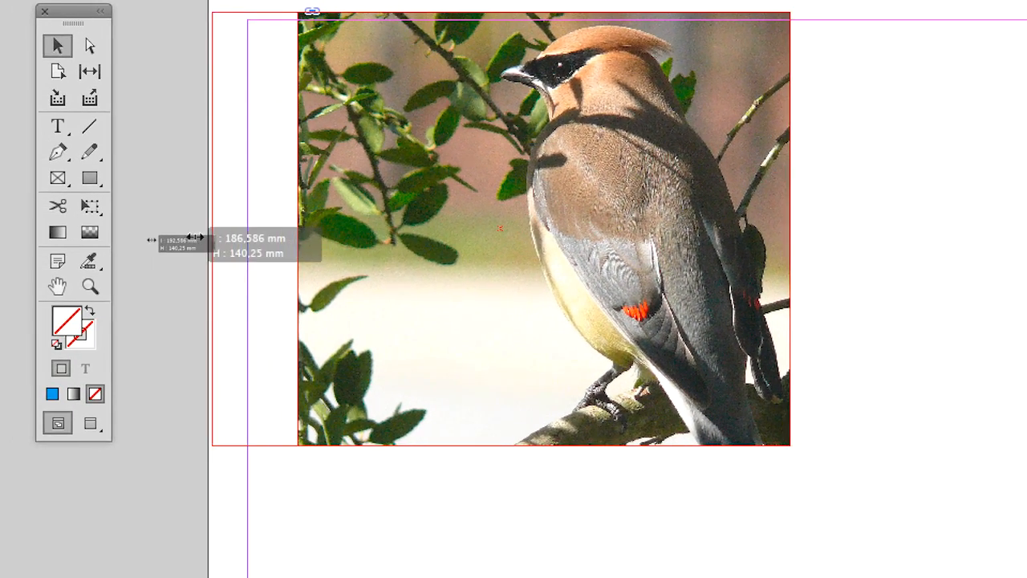
pyautogui.moveTo(195, 237); pyautogui.dragTo(628, 239)
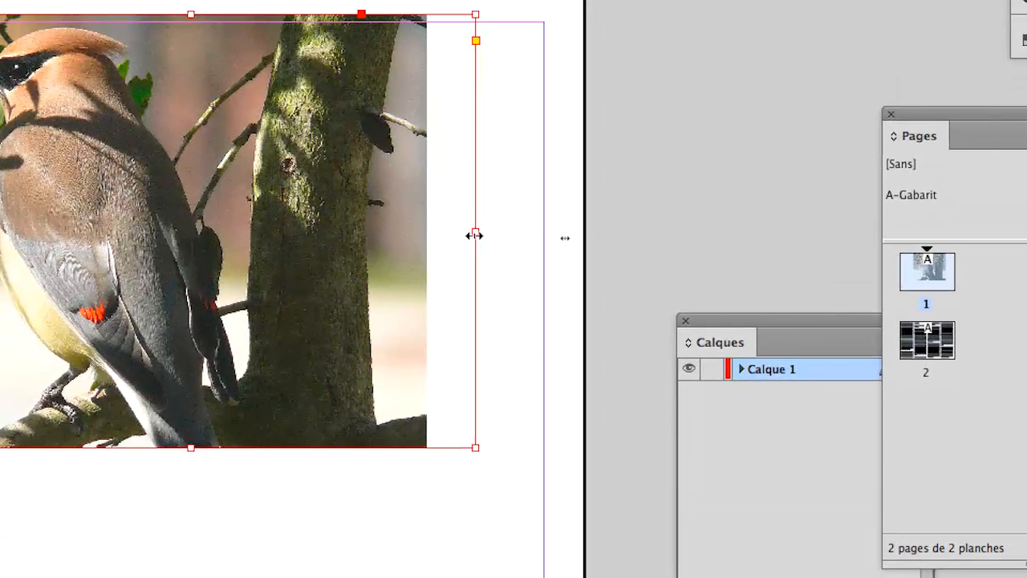
pyautogui.moveTo(475, 235); pyautogui.dragTo(387, 238)
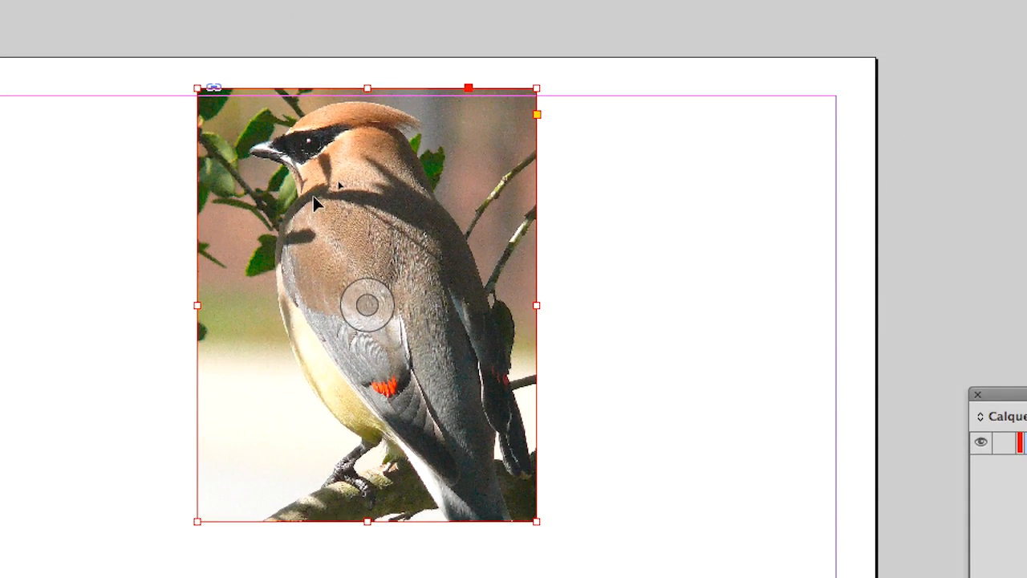
# - Move the cropped photo down-left, and with Free Transform scale it from its upper-left corner, through a flip and back, to about 101 mm by 130 mm
pyautogui.moveTo(314, 207); pyautogui.dragTo(282, 250)
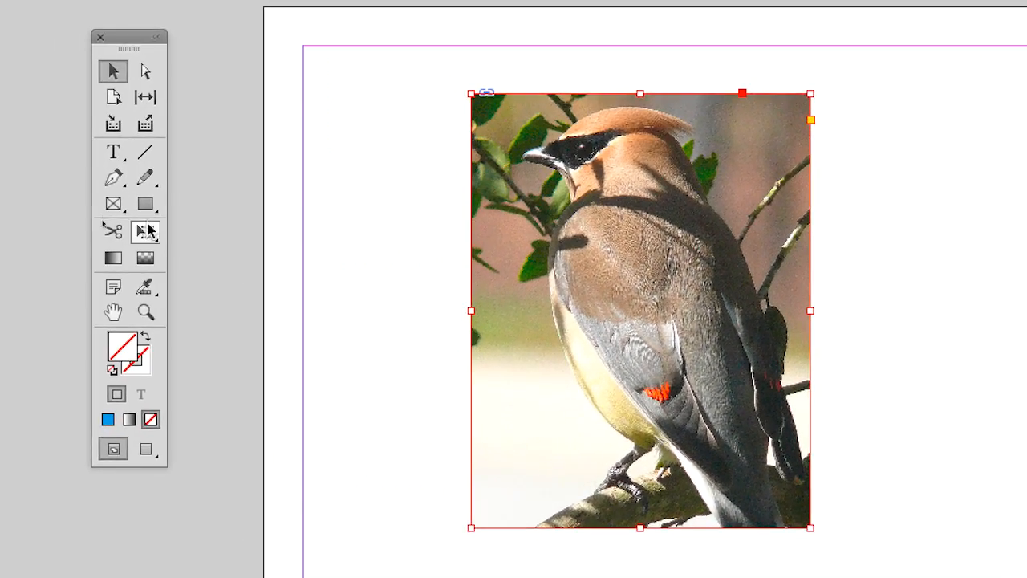
pyautogui.click(147, 230)
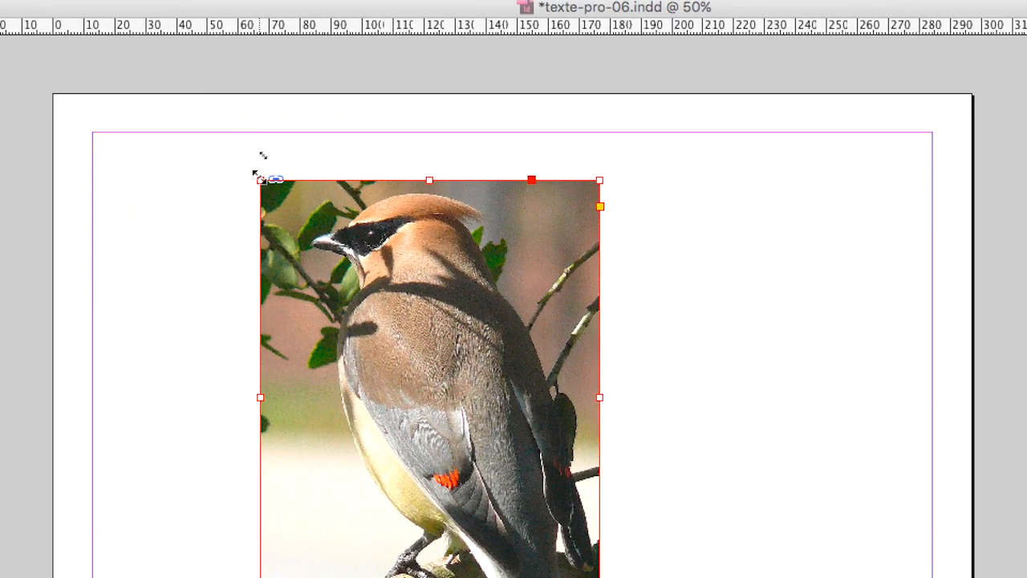
pyautogui.moveTo(258, 176); pyautogui.dragTo(343, 275)
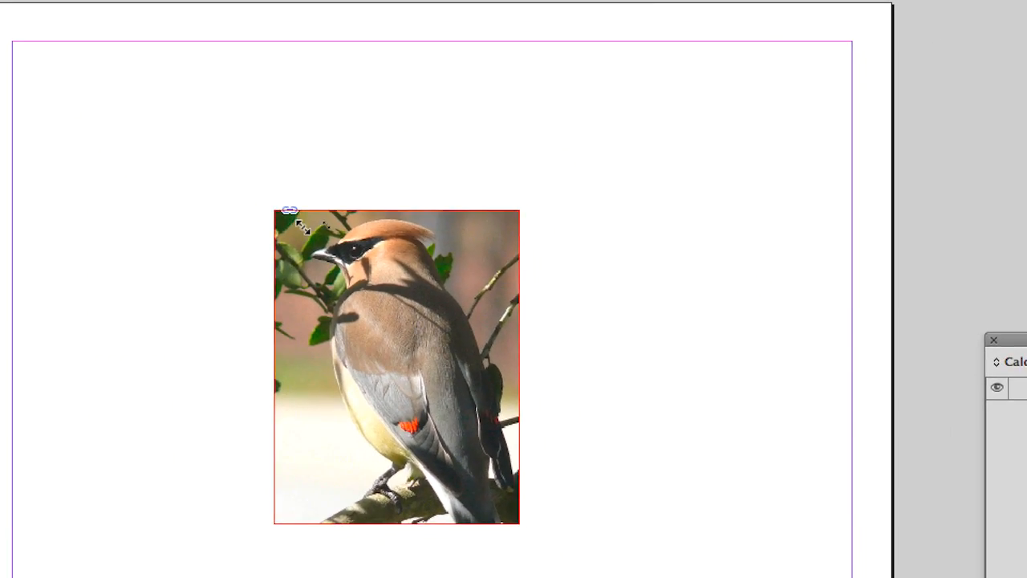
pyautogui.moveTo(283, 203); pyautogui.dragTo(627, 466)
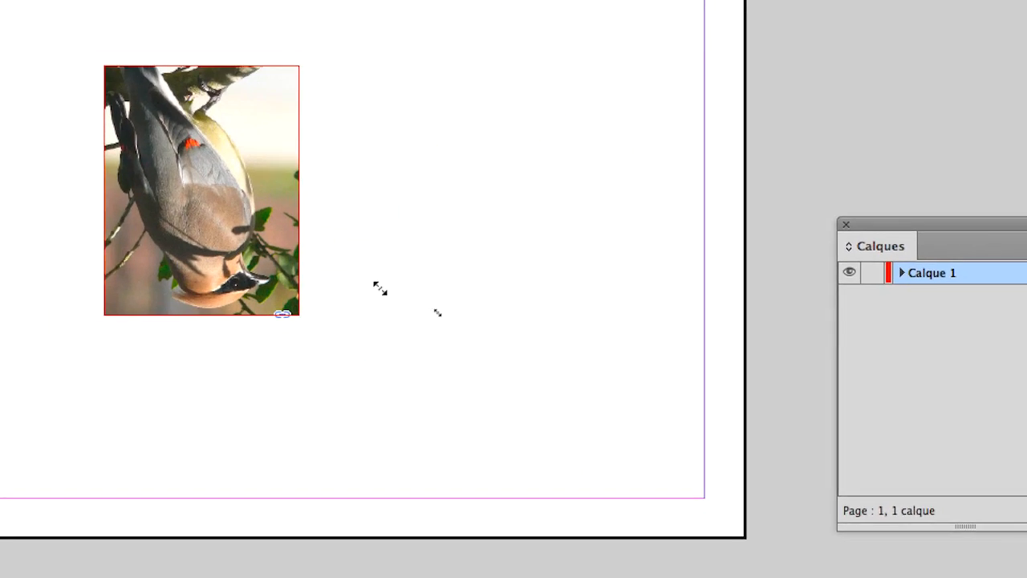
pyautogui.moveTo(380, 287); pyautogui.dragTo(262, 187)
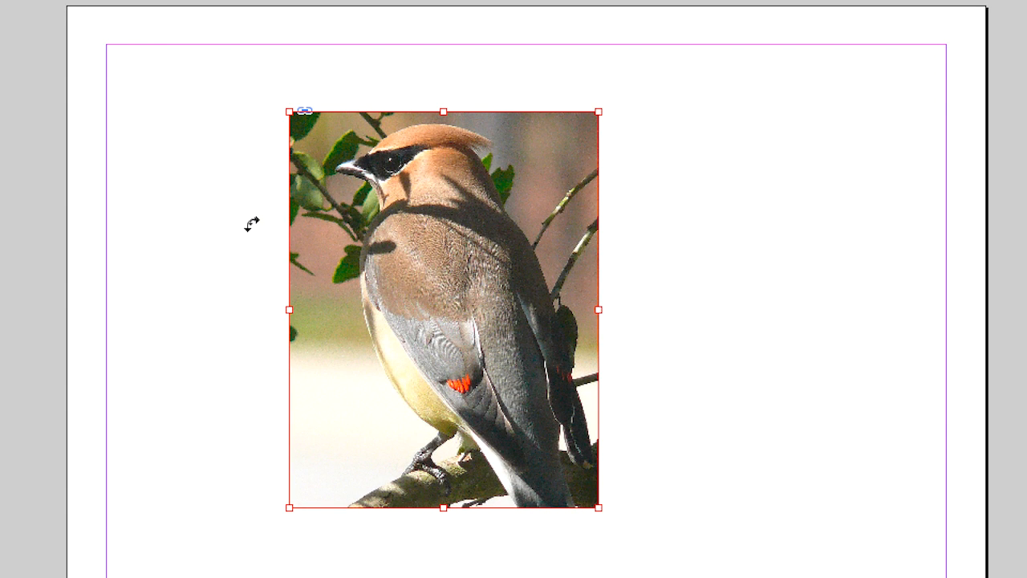